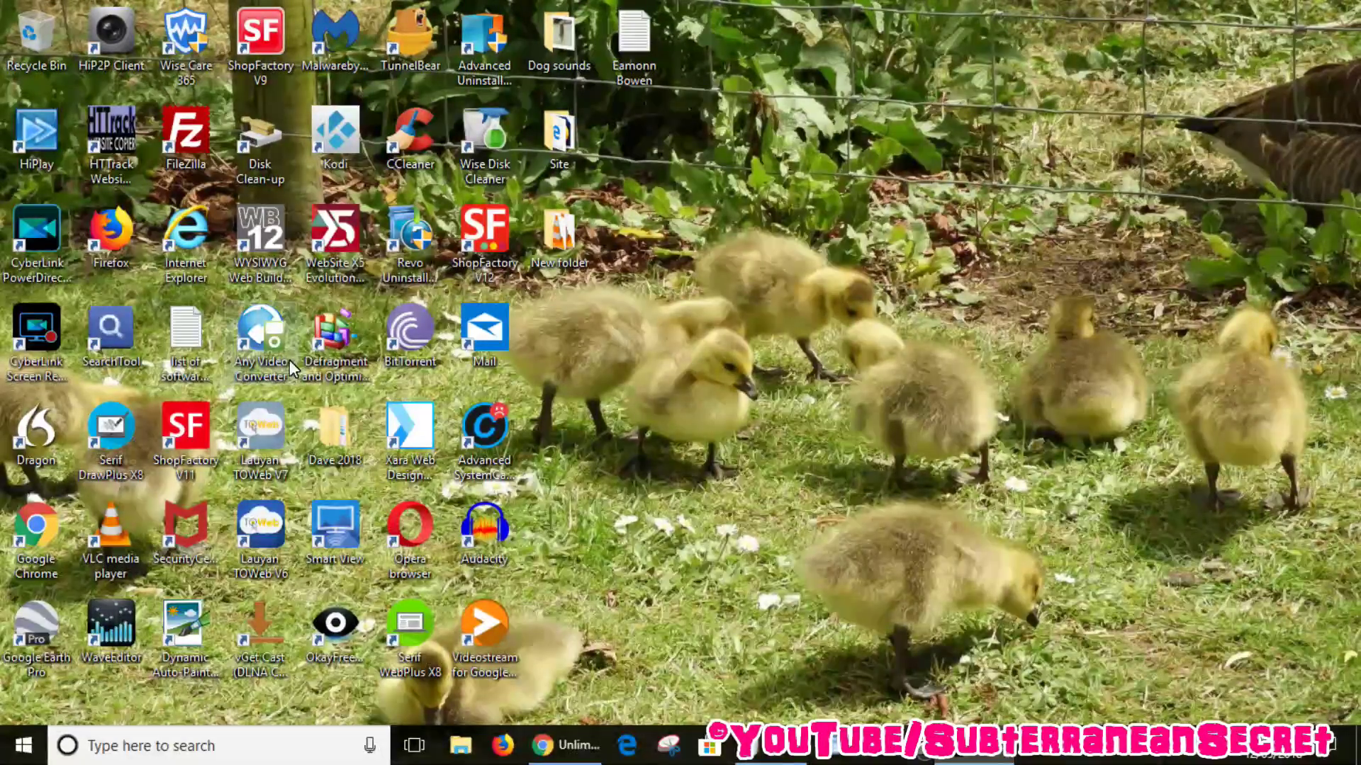
# Launch Google Chrome from its desktop icon
pyautogui.doubleClick(36, 528)
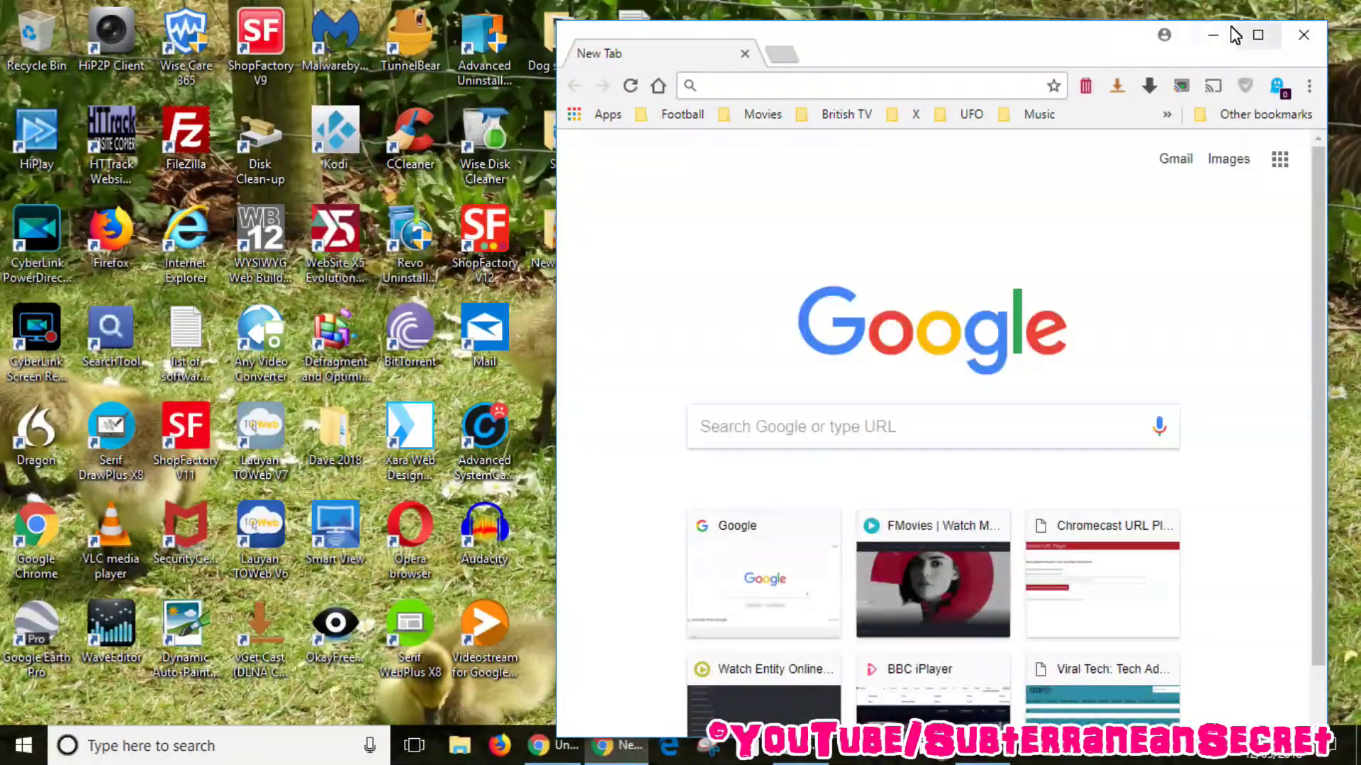
# Maximize Chrome and search Google for 'hola chrome'
pyautogui.click(1256, 39)
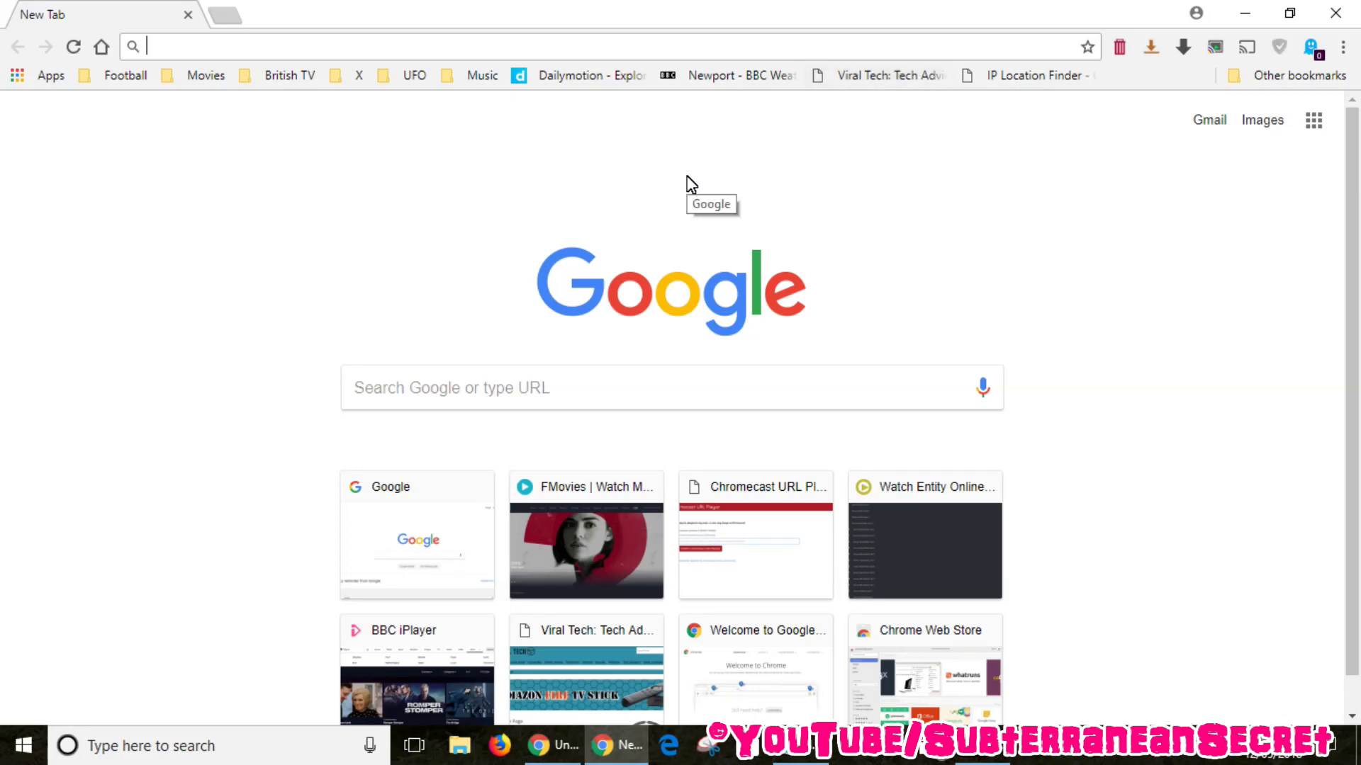
pyautogui.click(428, 390)
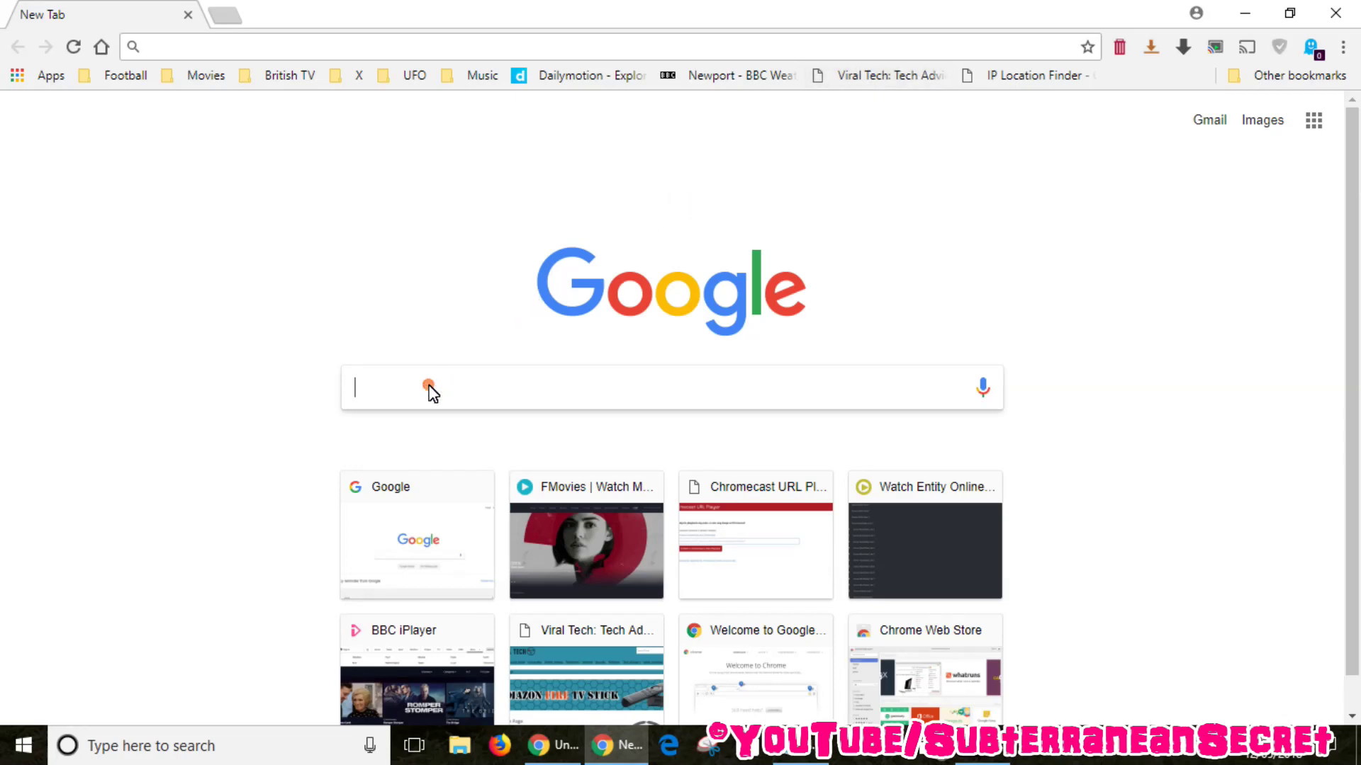
pyautogui.write('hola chrome')
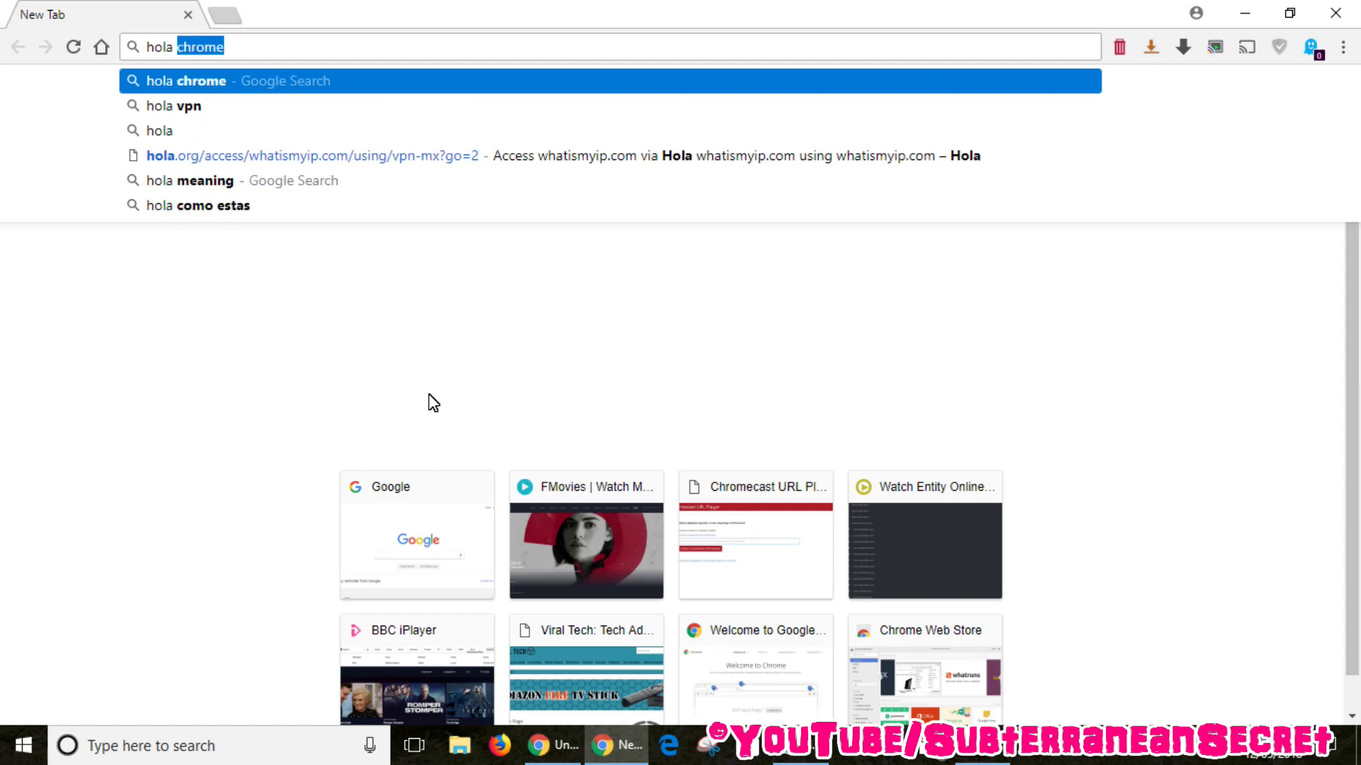
pyautogui.press('Return')
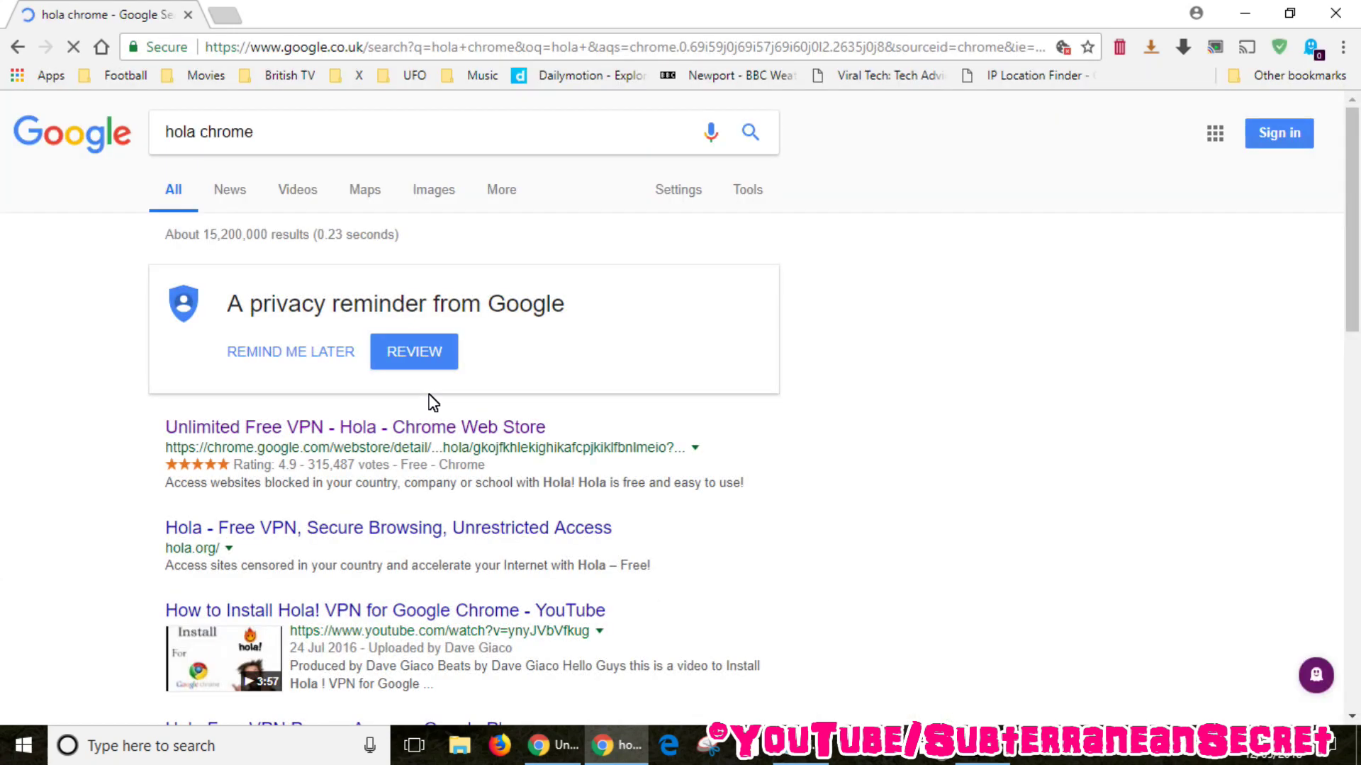
# Add the Unlimited Free VPN - Hola extension to Chrome from its Web Store page
pyautogui.click(376, 428)
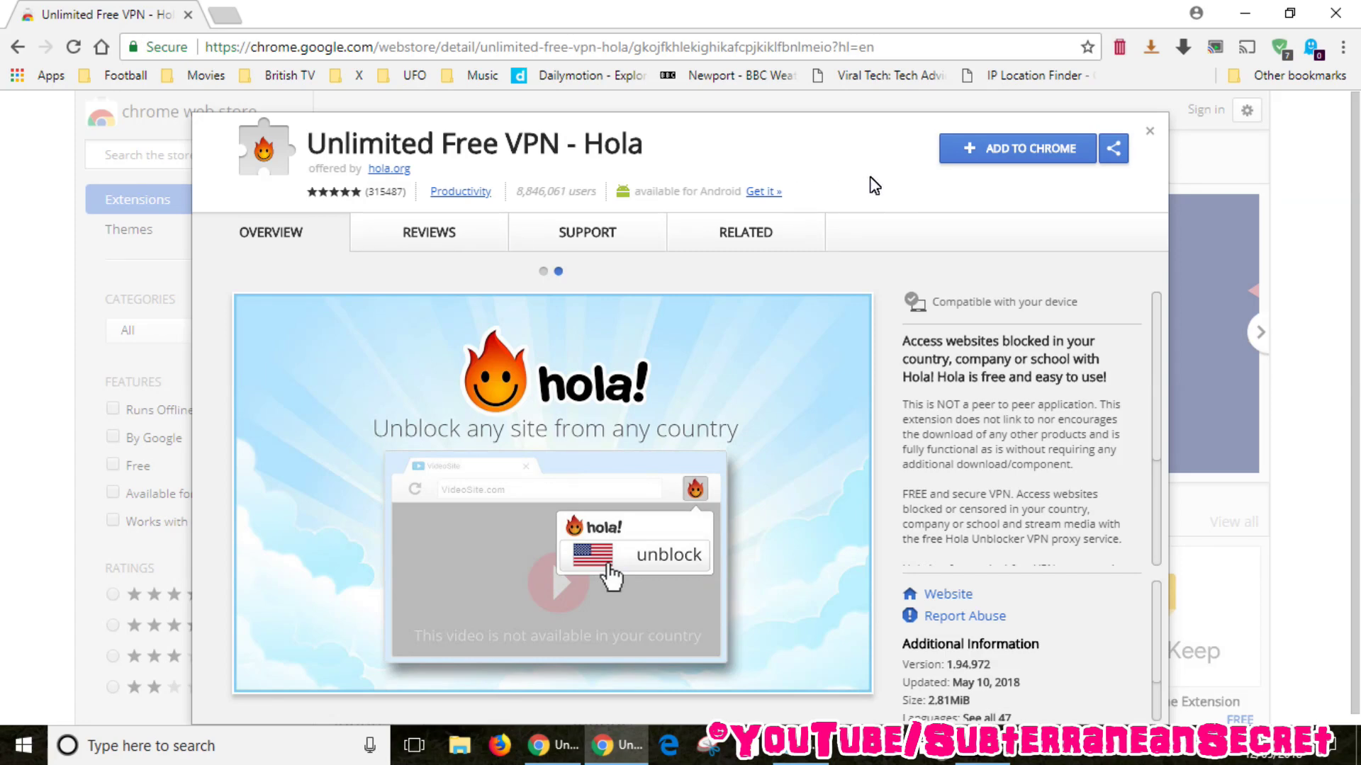
pyautogui.click(1005, 148)
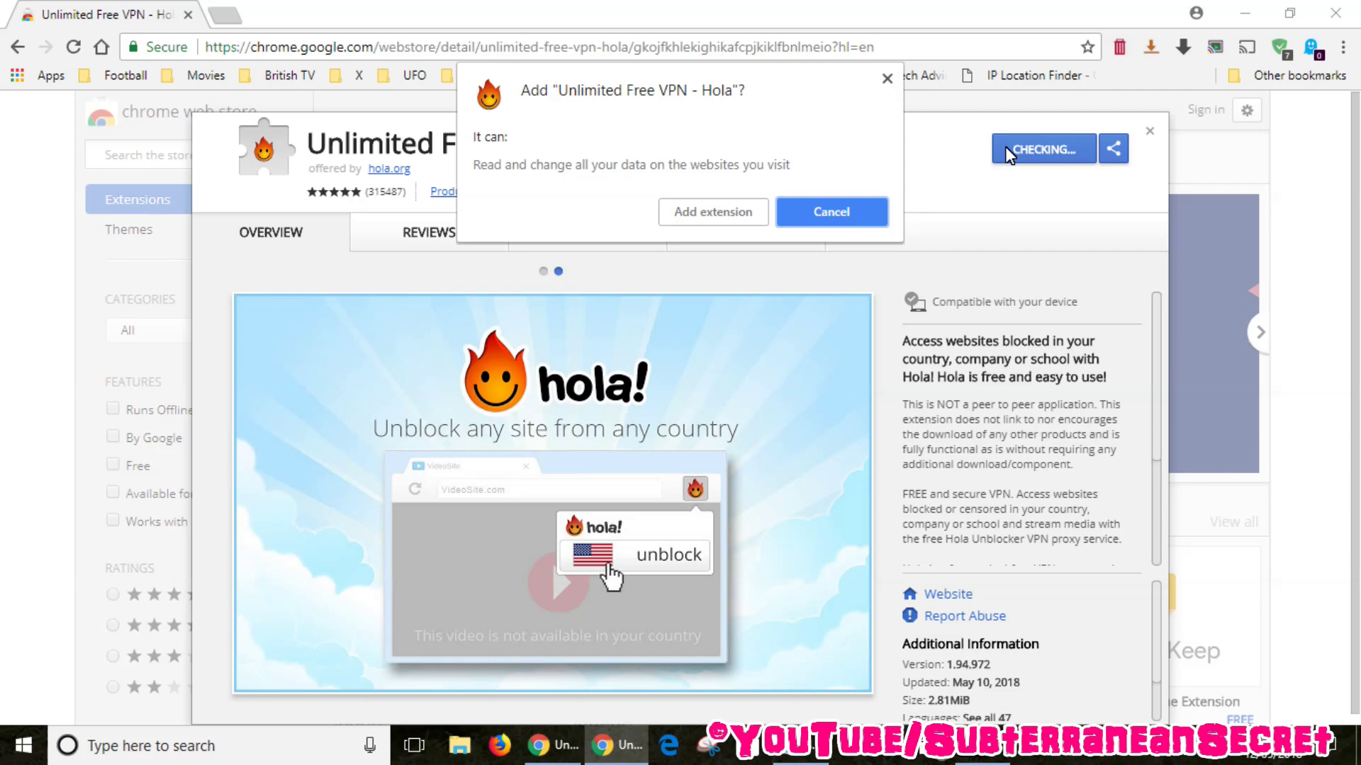
pyautogui.click(705, 222)
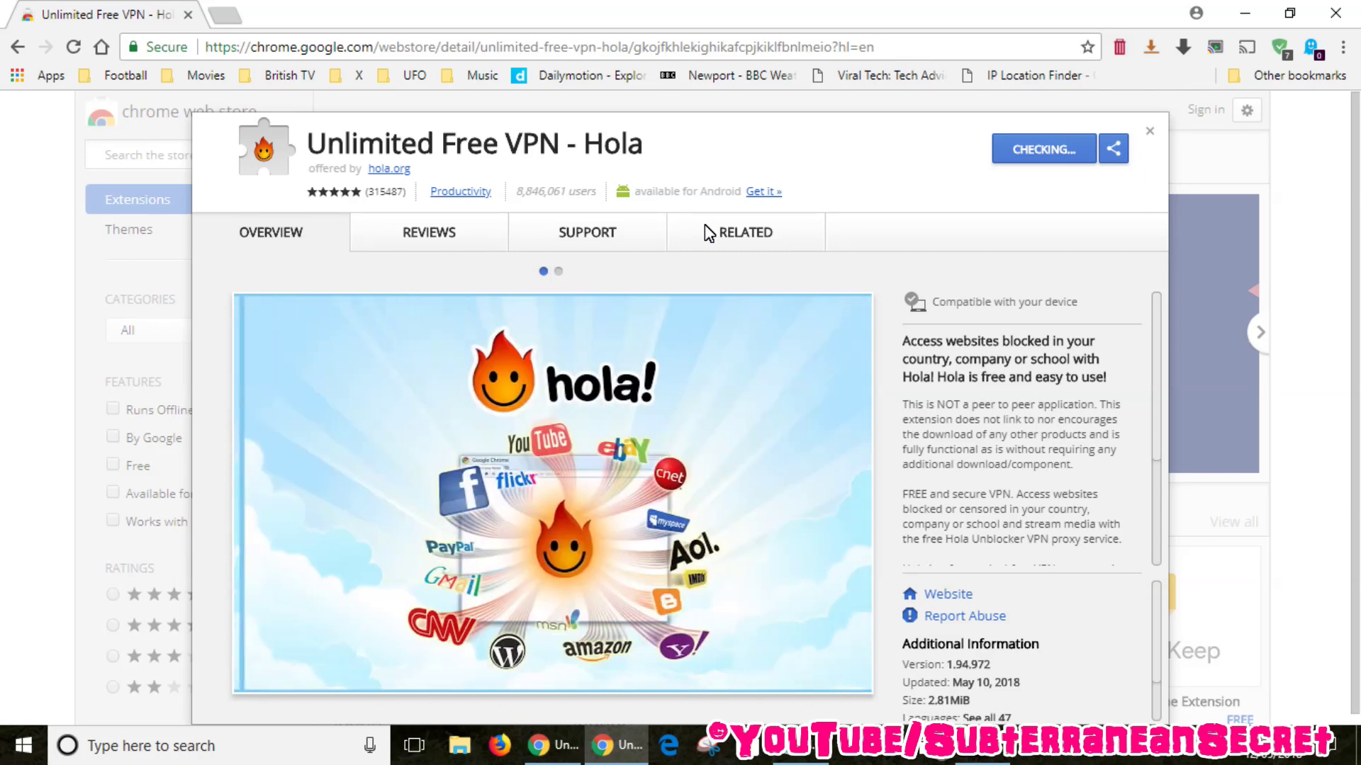
pyautogui.click(708, 232)
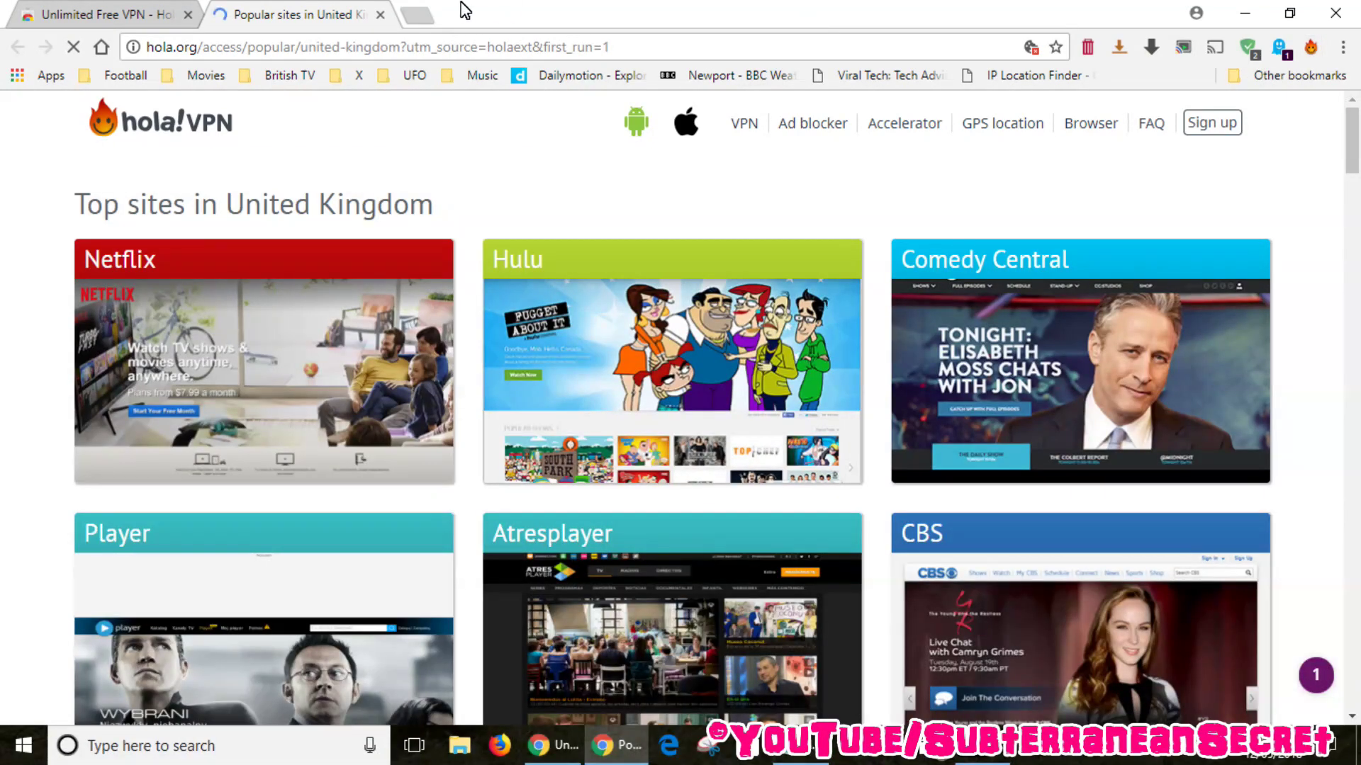
# Close the hola.org popular-sites tab and return to the Google home page
pyautogui.click(381, 15)
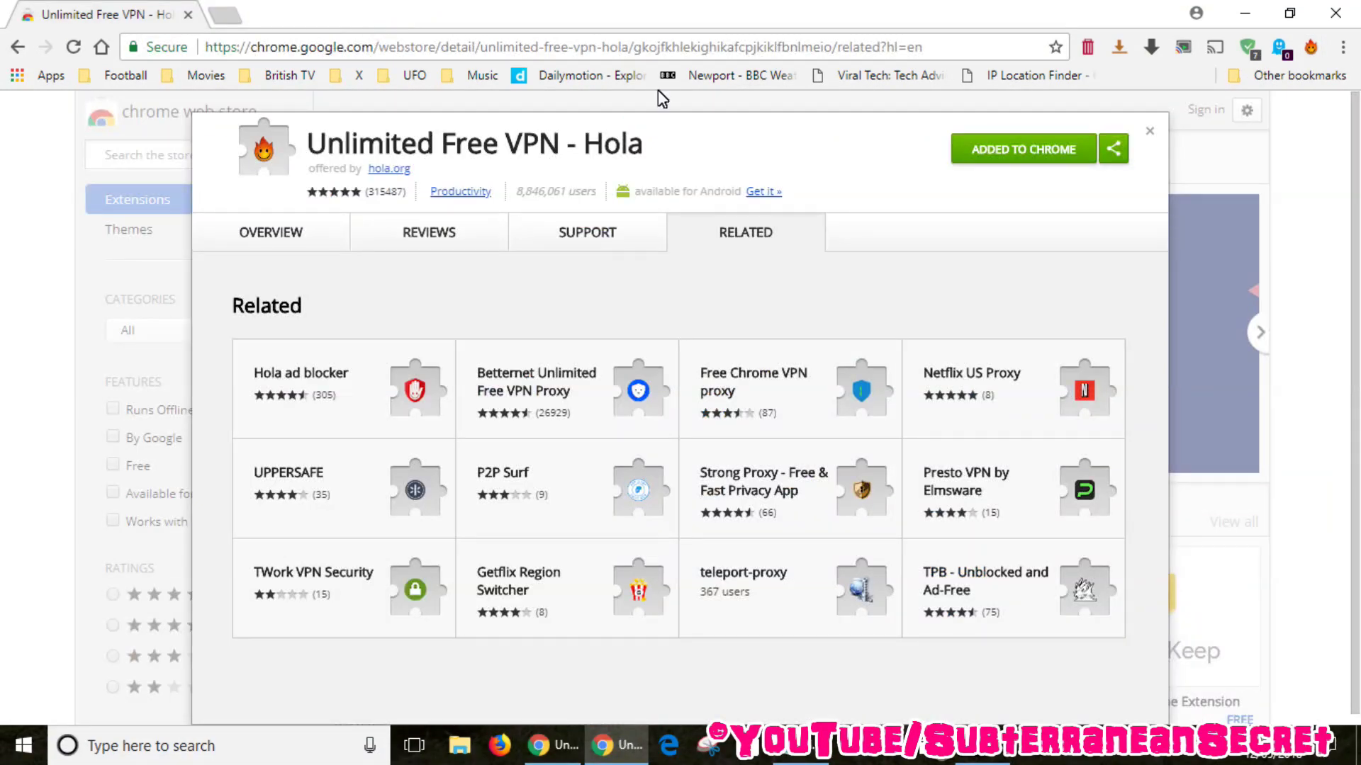
pyautogui.click(101, 47)
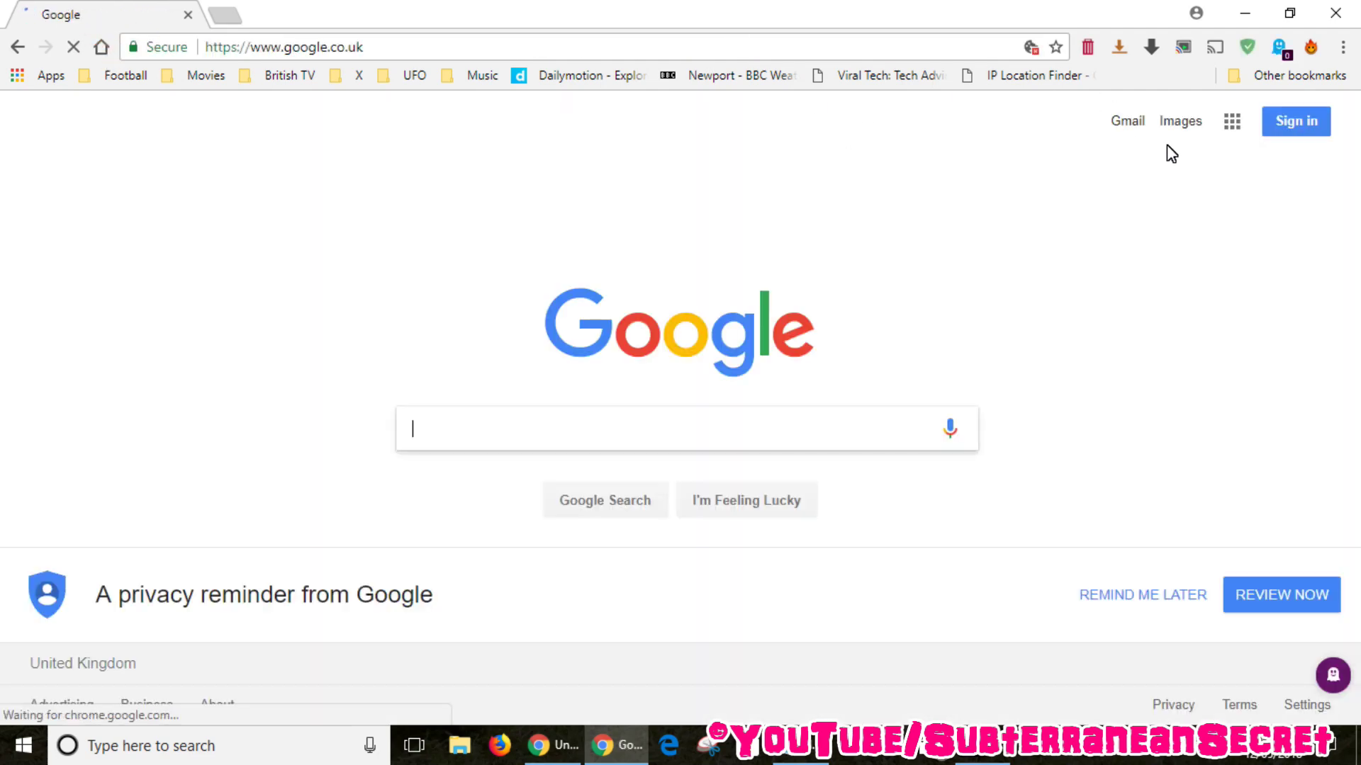
# Check the current United Kingdom IP on iplocation.net, then bring up Hola's country choices
pyautogui.click(1006, 82)
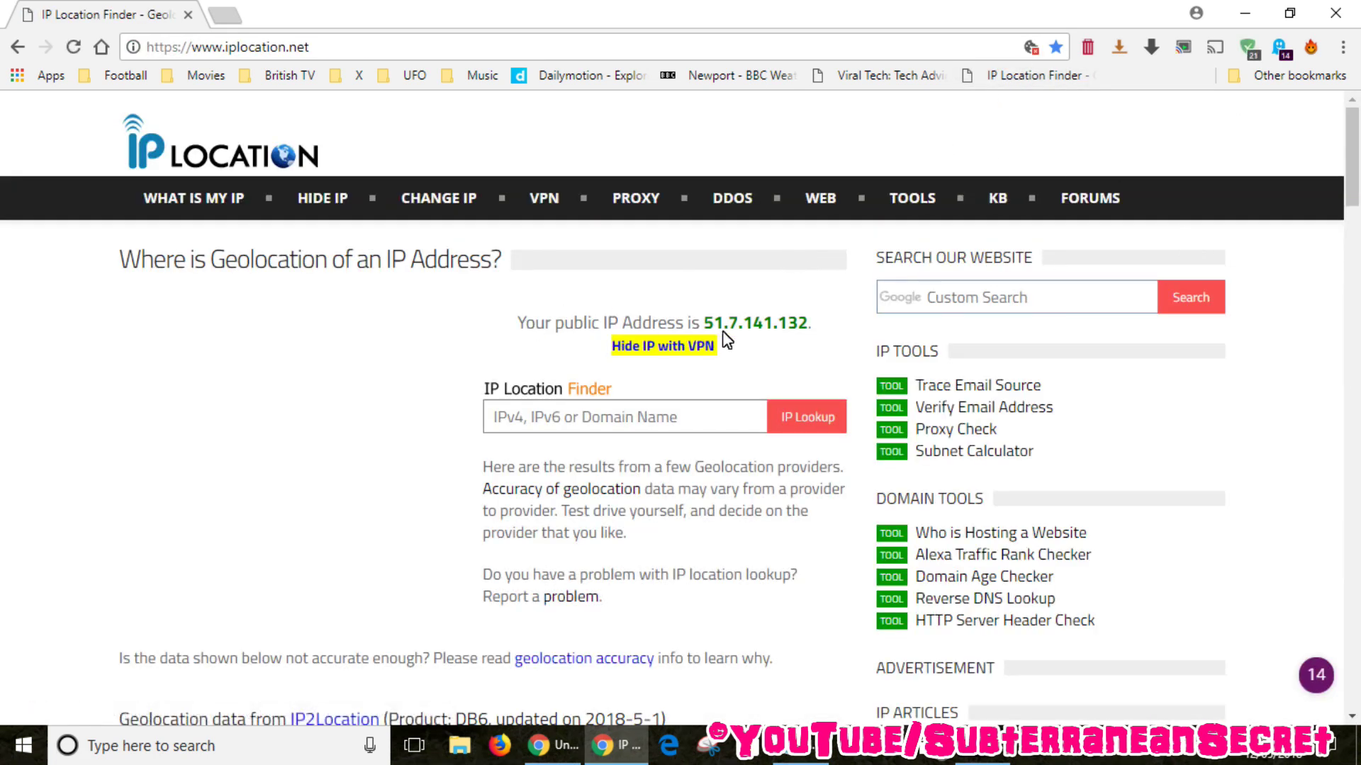
pyautogui.scroll(-7, 1348, 183)
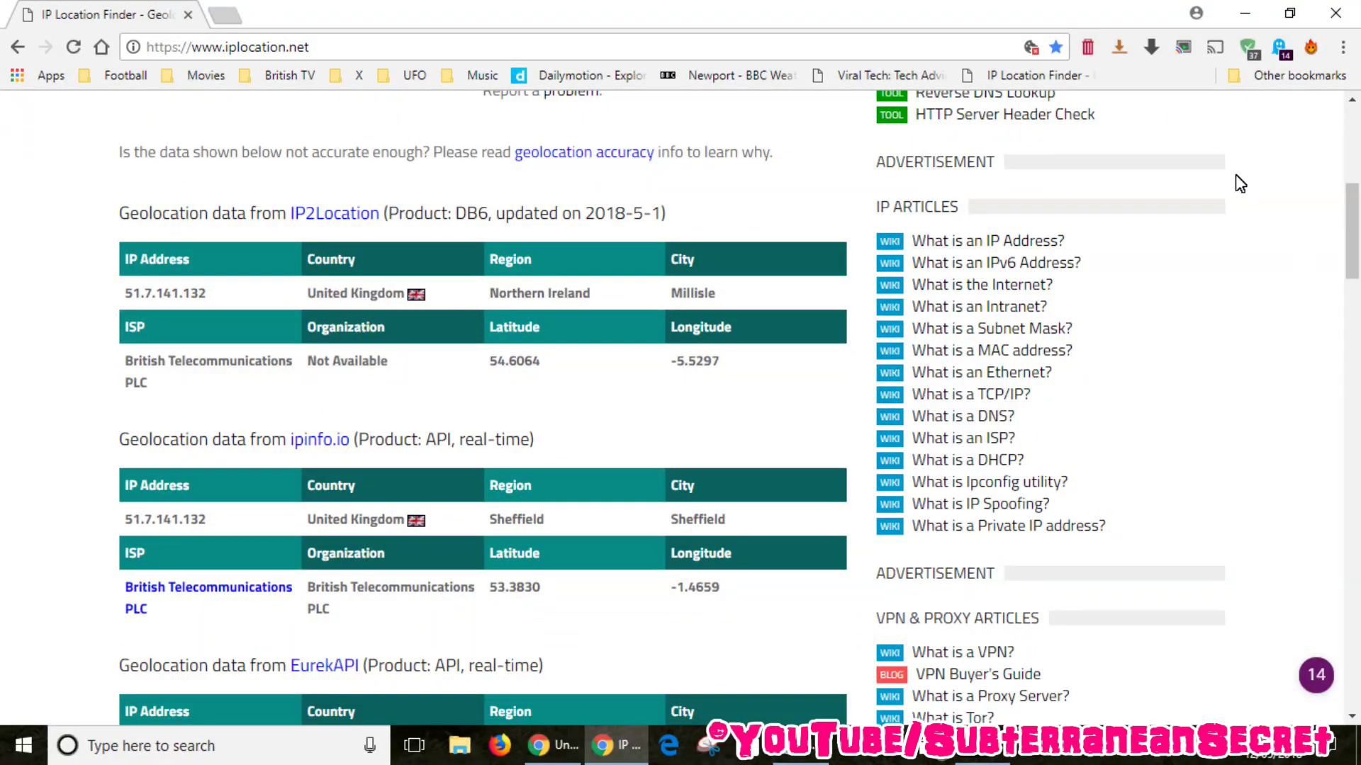
pyautogui.moveTo(1355, 213); pyautogui.dragTo(1356, 99)
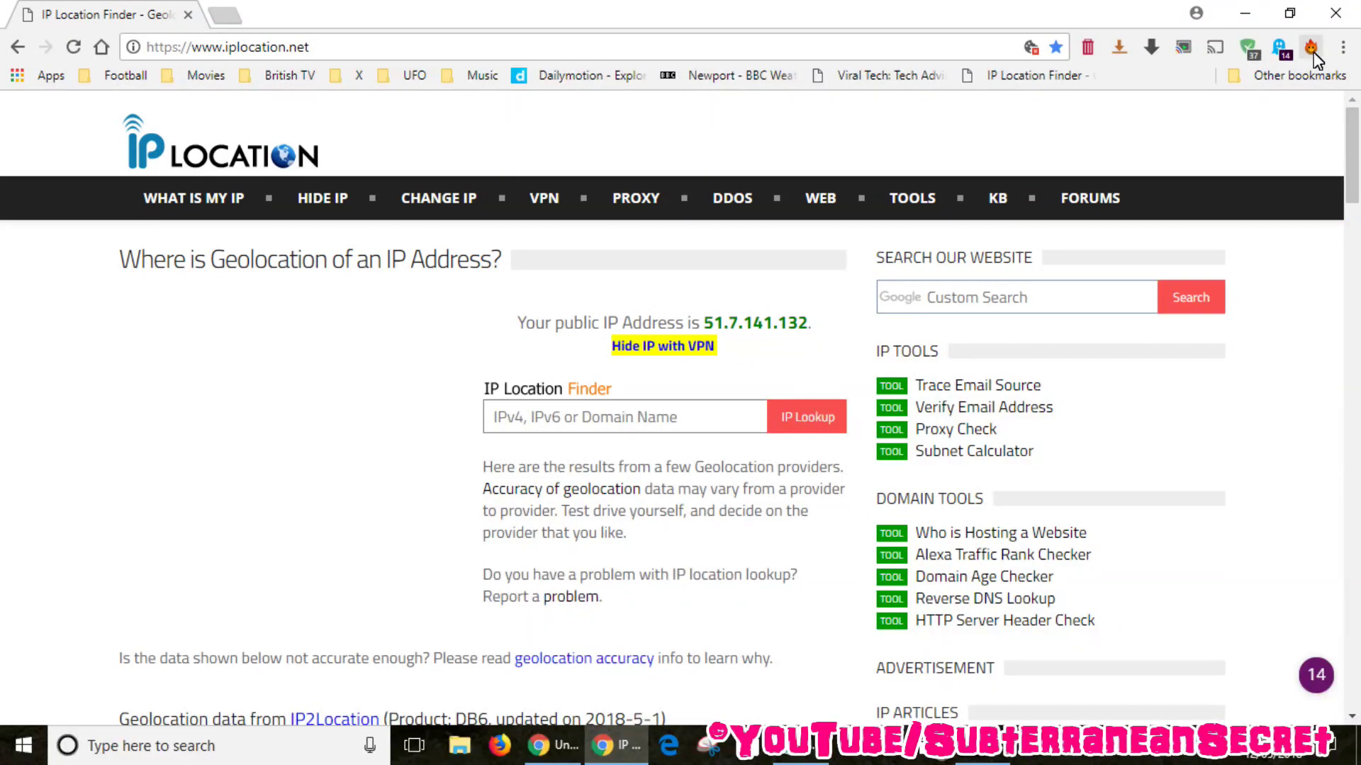
pyautogui.click(1309, 47)
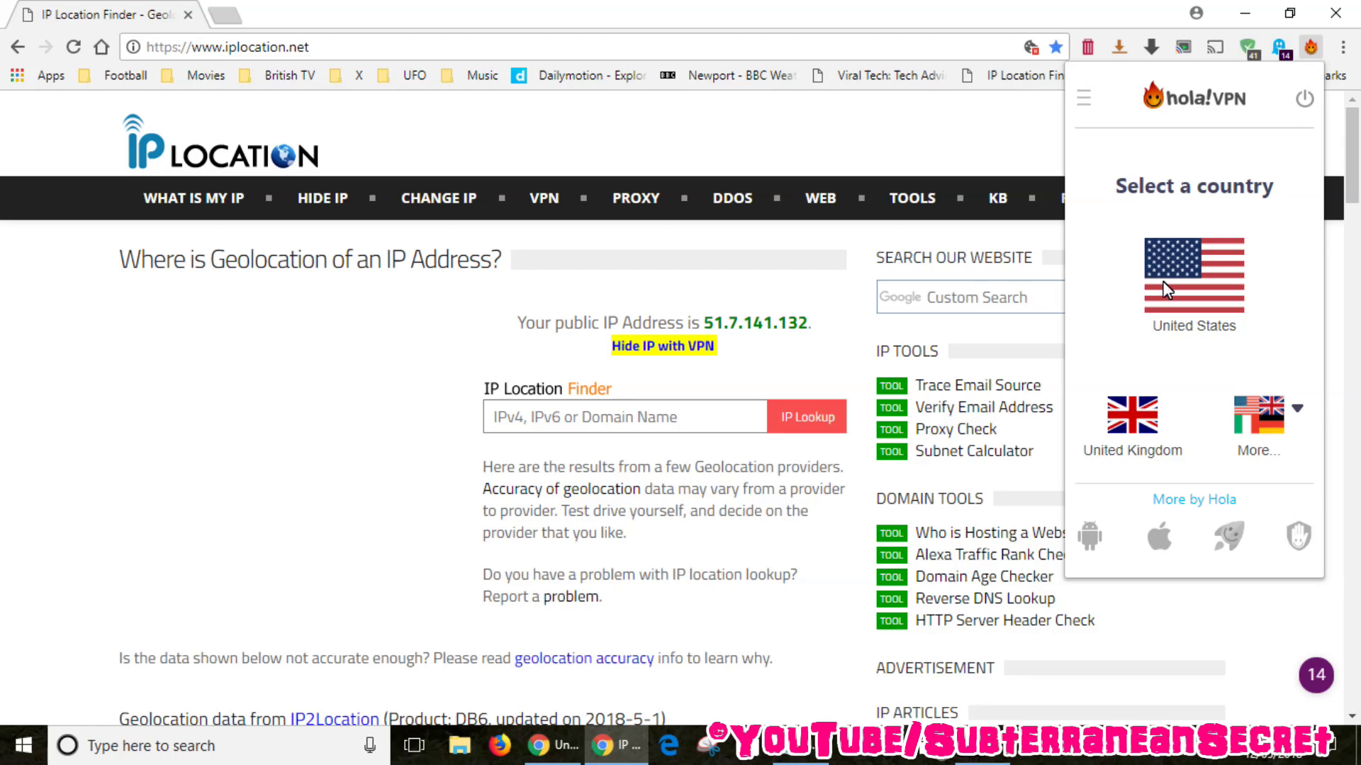
pyautogui.click(1198, 273)
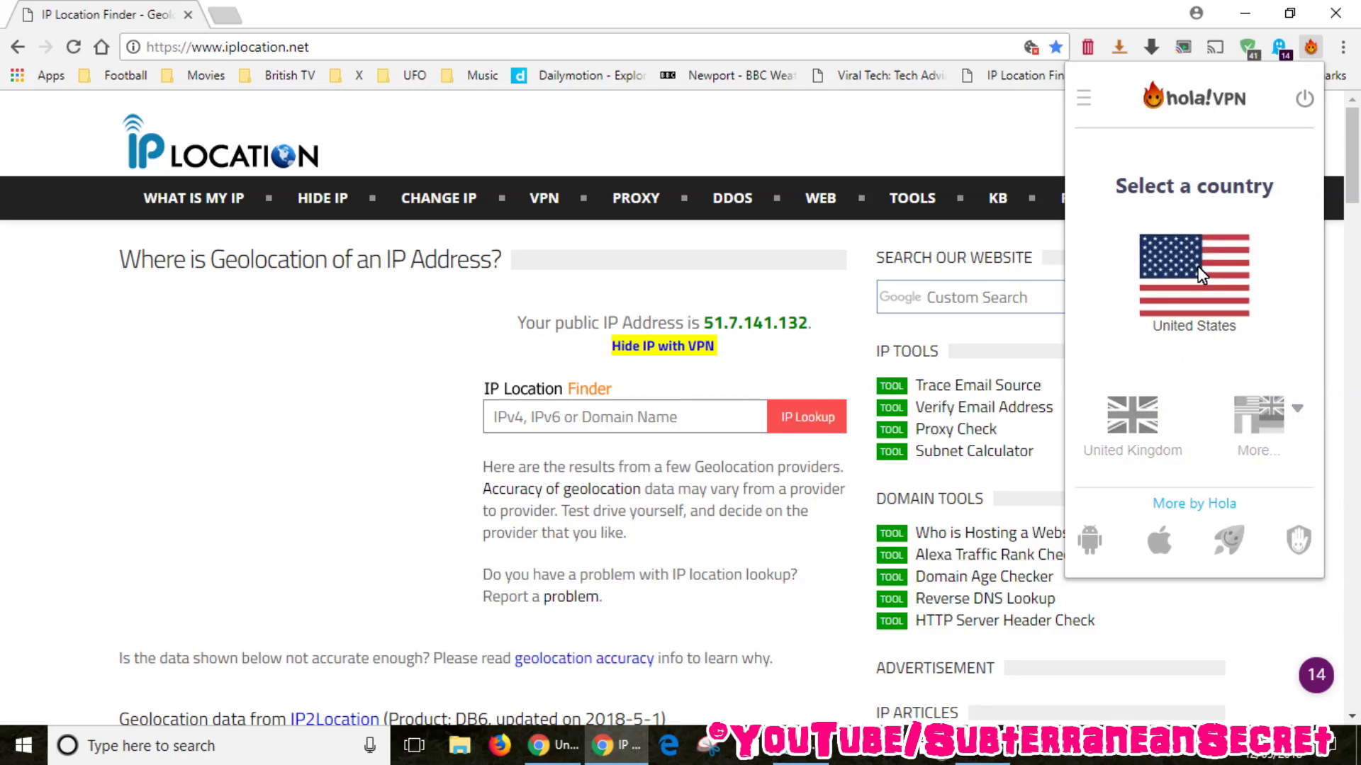
# Expand Hola's full country list and choose Ecuador as the browsing location
pyautogui.click(1297, 402)
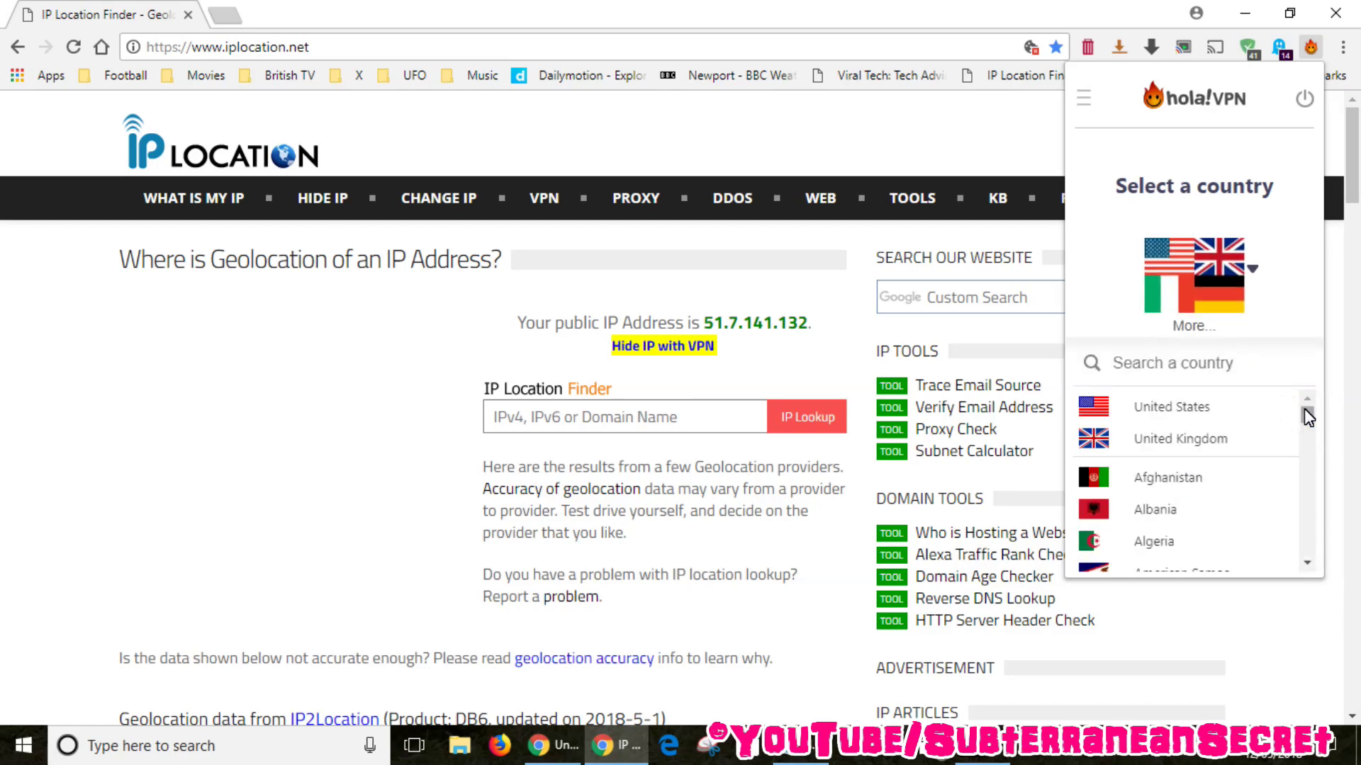
pyautogui.moveTo(1304, 408); pyautogui.dragTo(1308, 434)
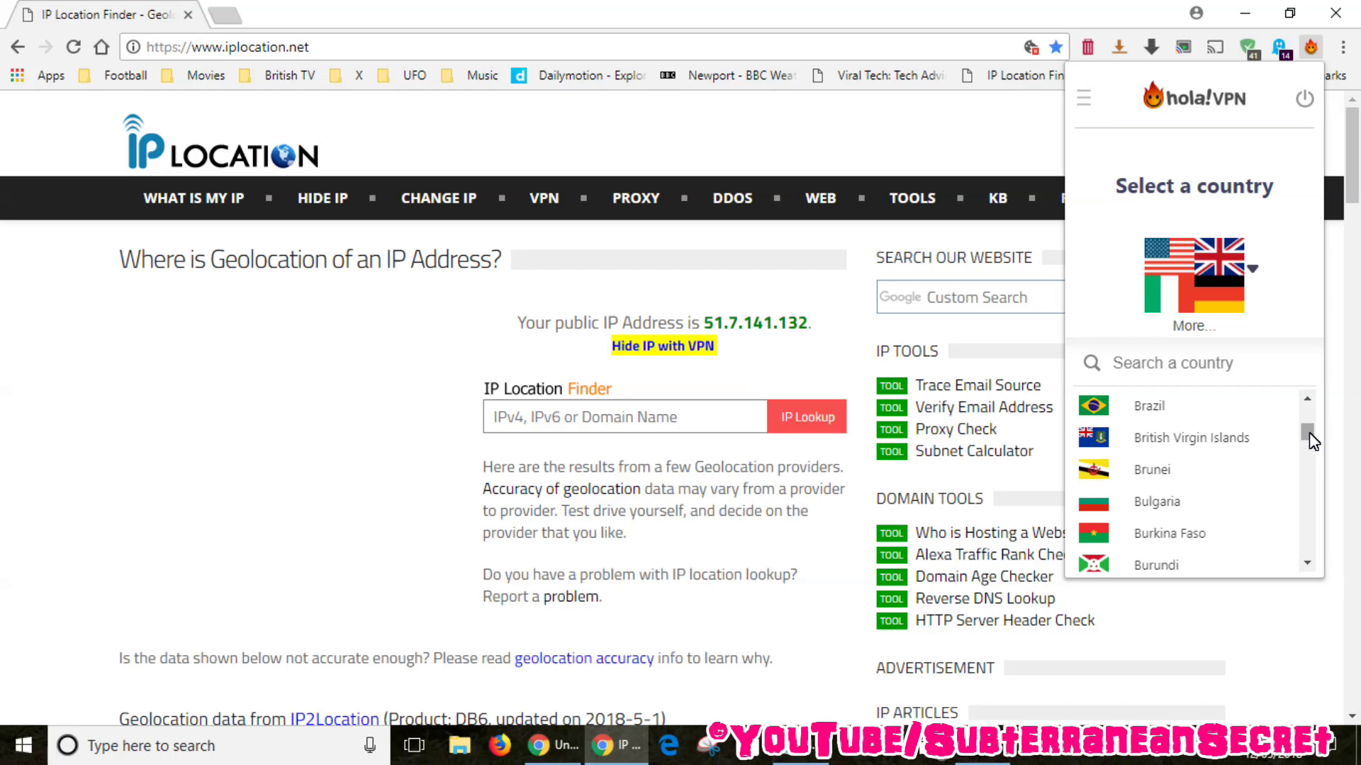
pyautogui.moveTo(1309, 434); pyautogui.dragTo(1311, 441)
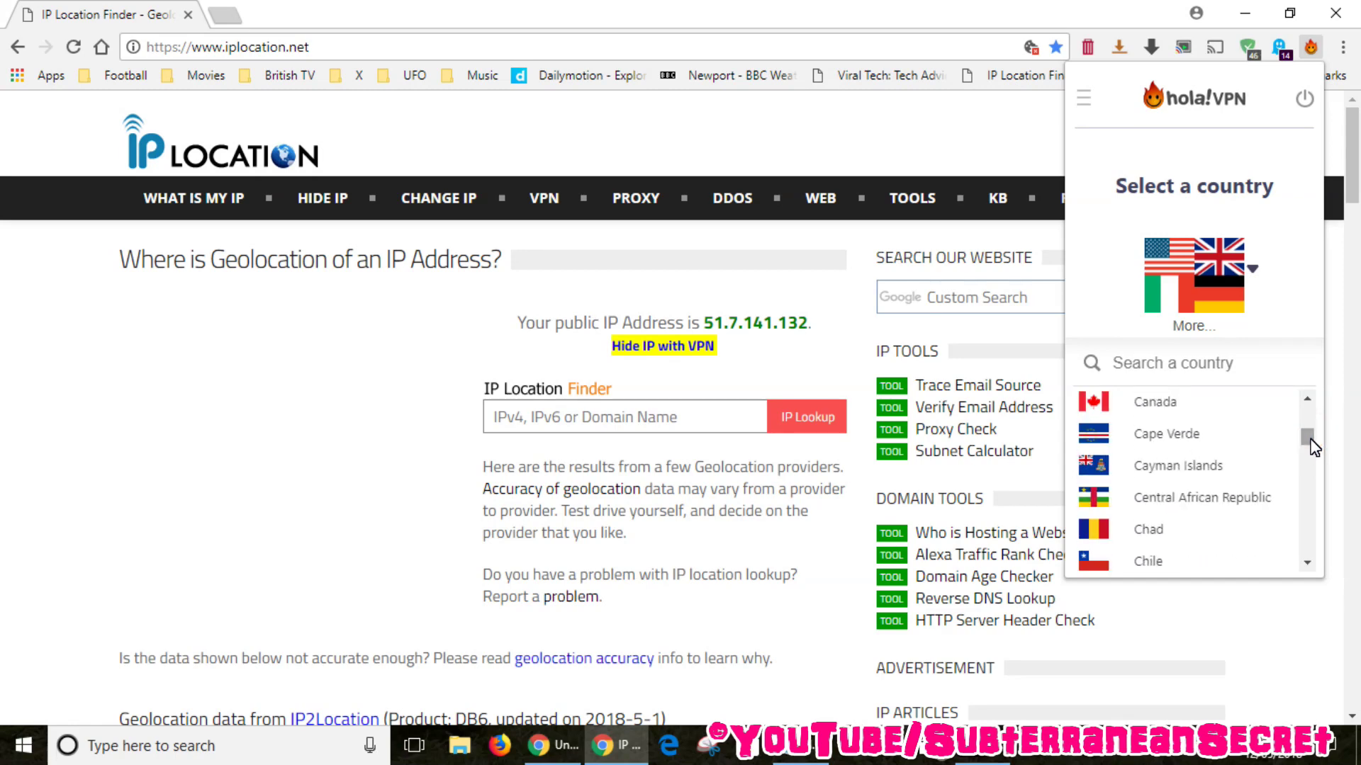
pyautogui.moveTo(1310, 442); pyautogui.dragTo(1314, 453)
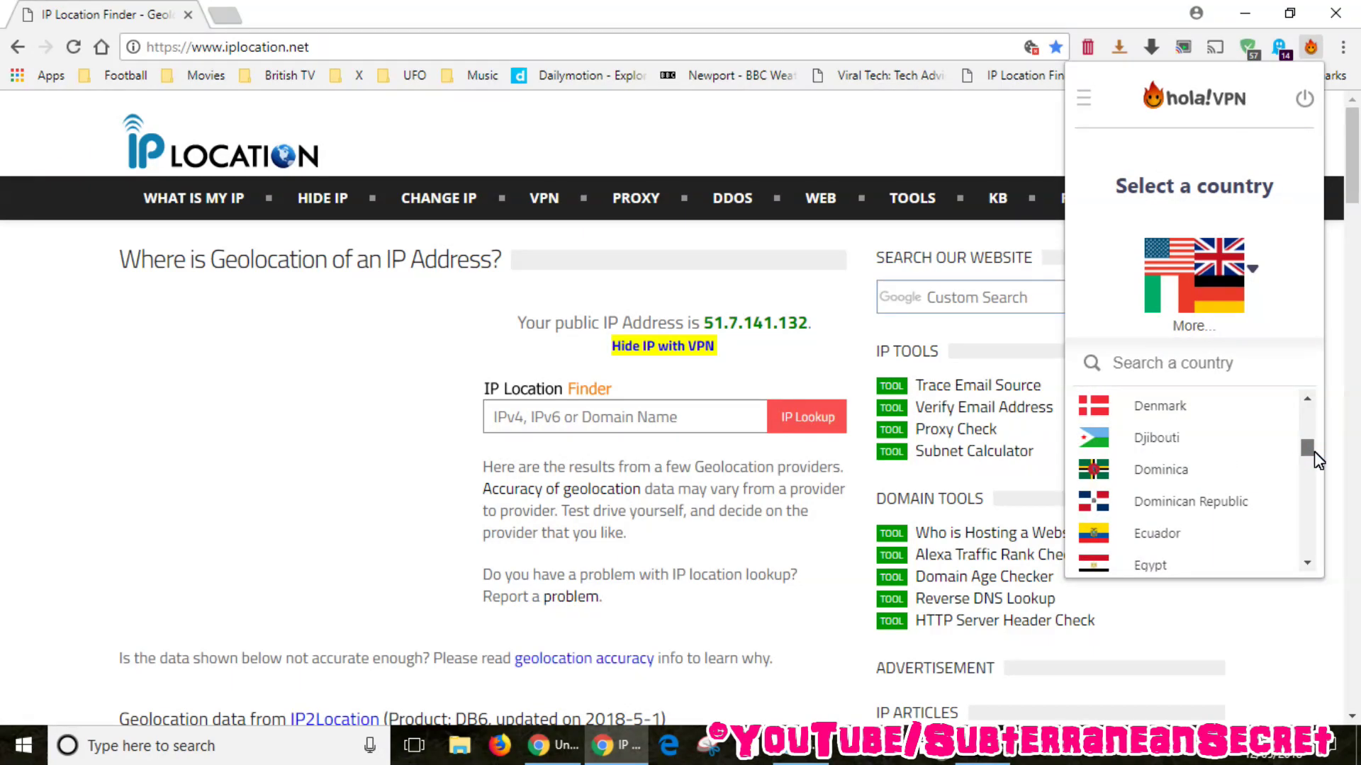
pyautogui.click(1220, 484)
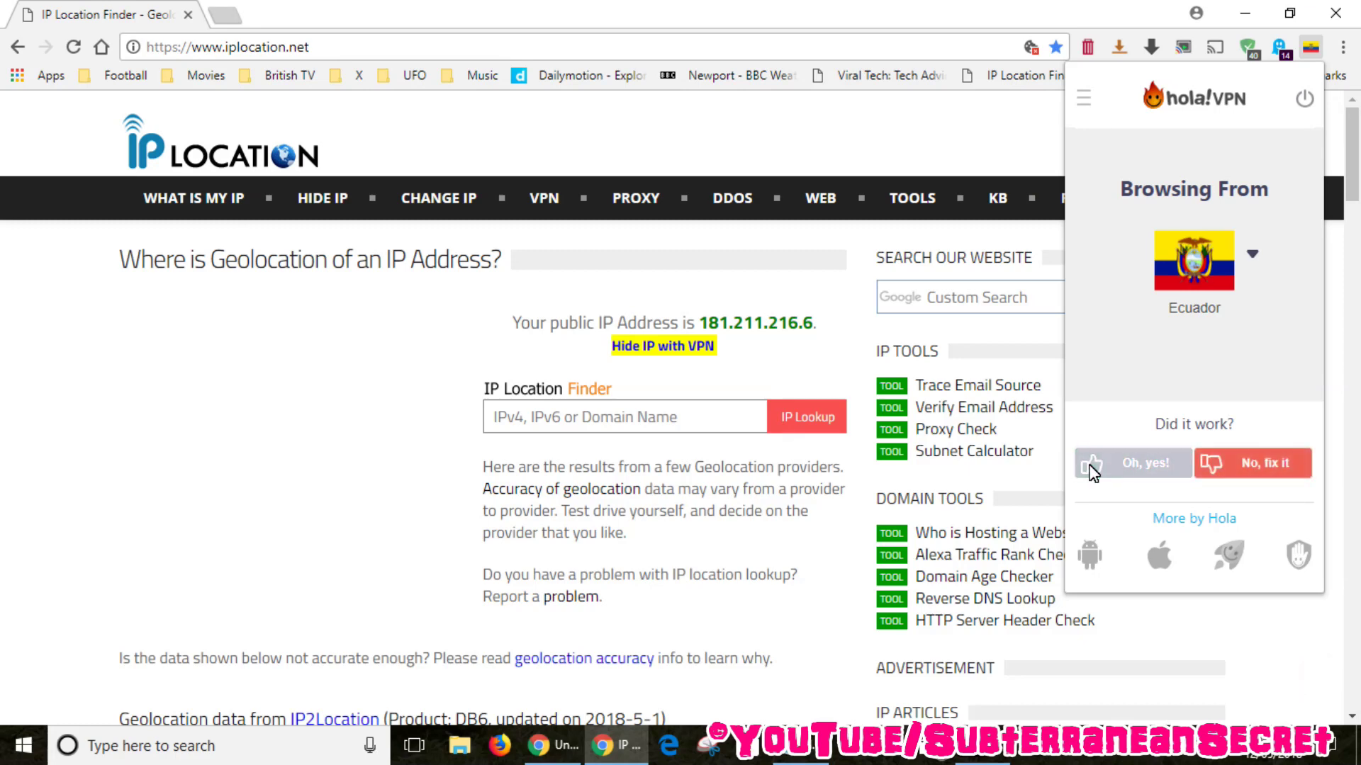
# Confirm the Ecuador connection and verify iplocation.net lists Ecuador for IP 181.211.216.6
pyautogui.click(1126, 457)
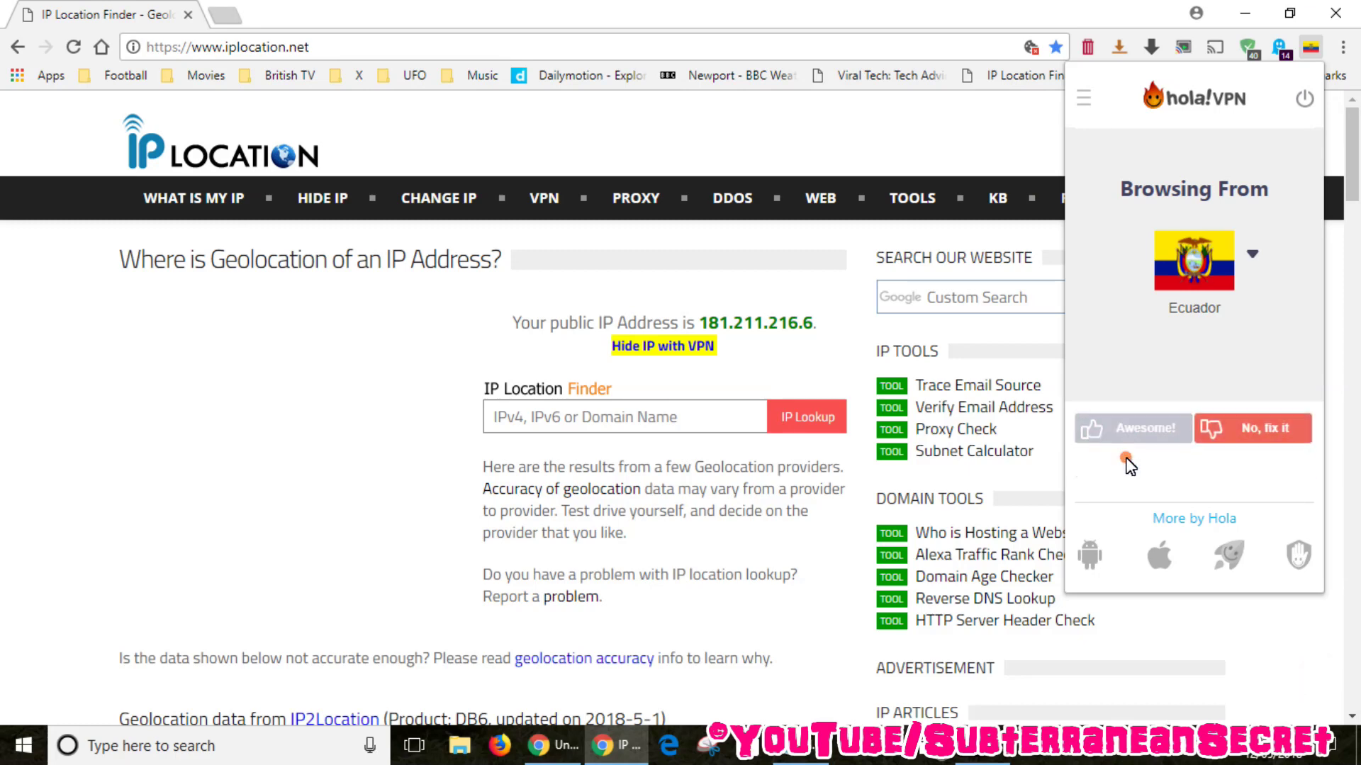
pyautogui.click(407, 354)
pyautogui.doubleClick(407, 349)
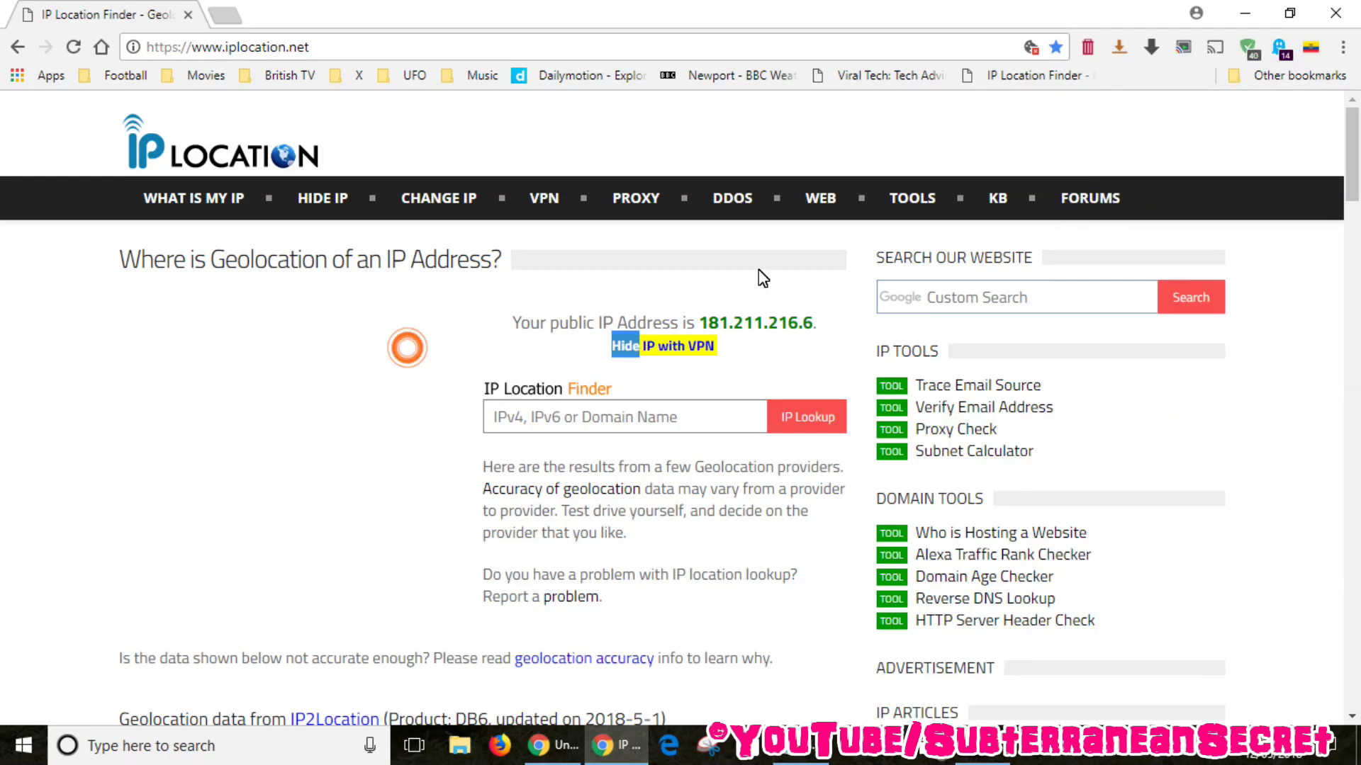
pyautogui.moveTo(1355, 176); pyautogui.dragTo(1357, 195)
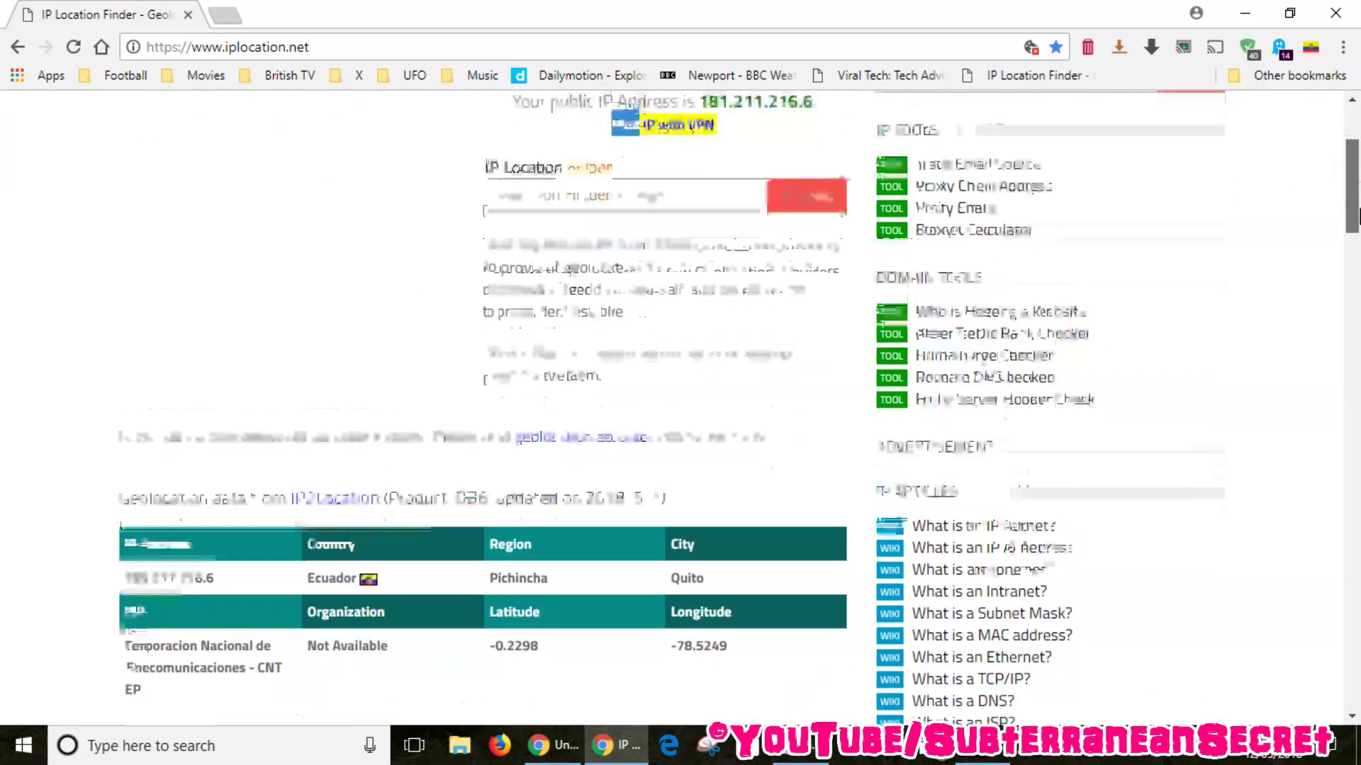
pyautogui.scroll(-4, 1358, 216)
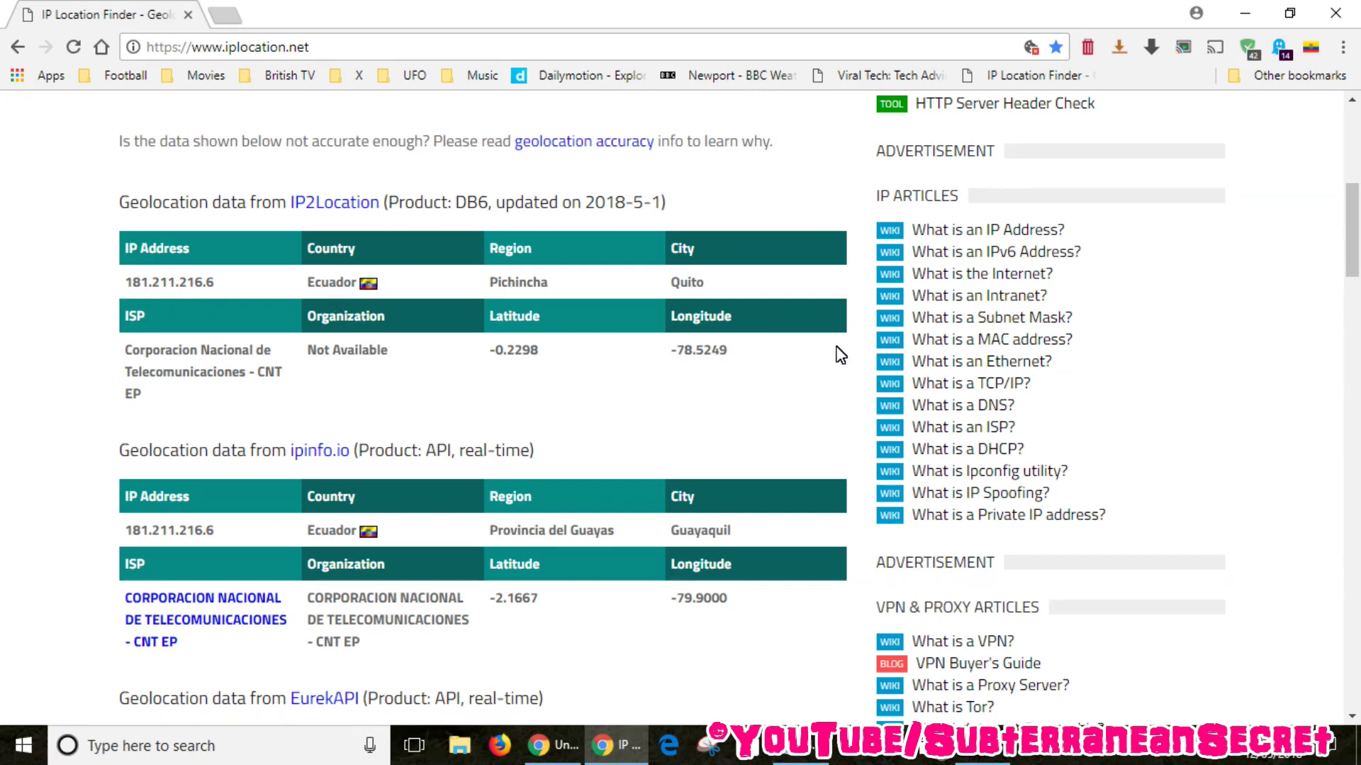
pyautogui.moveTo(1350, 228); pyautogui.dragTo(1357, 161)
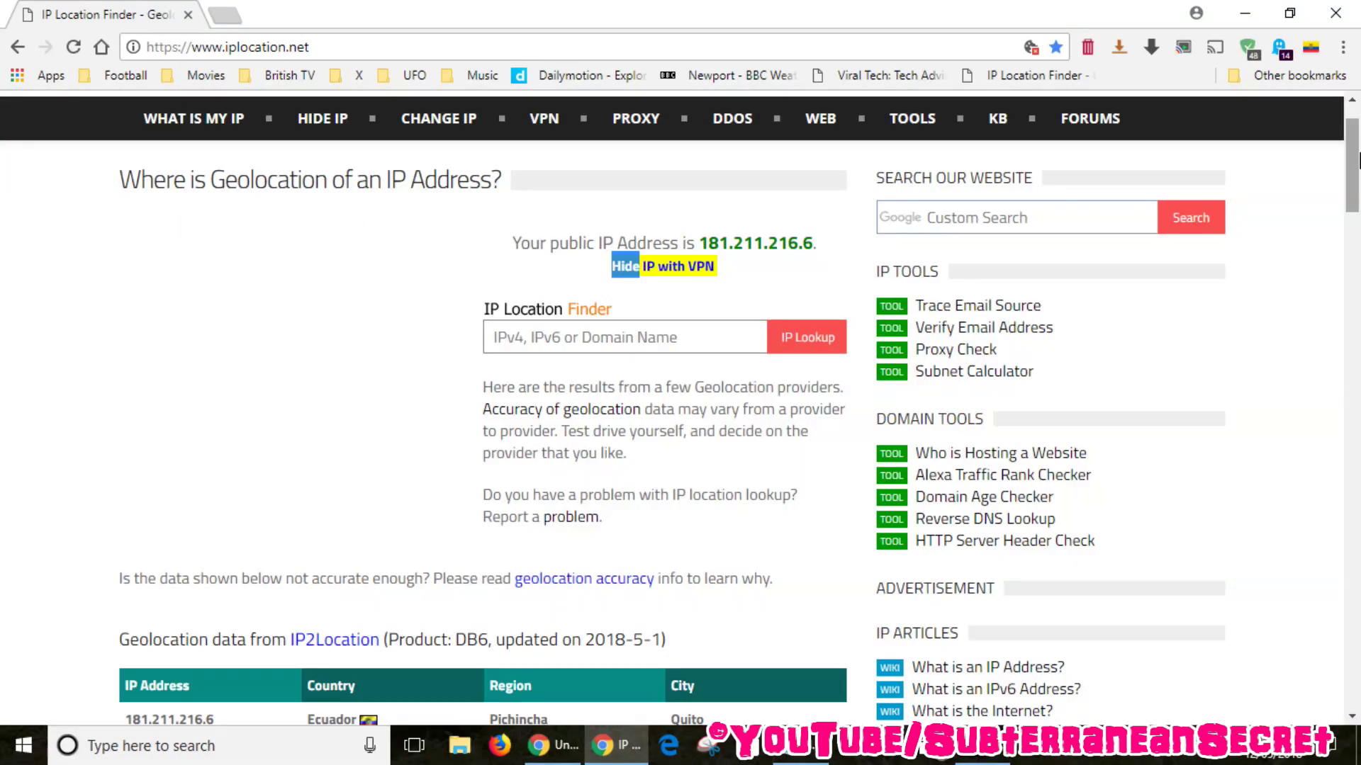
pyautogui.click(103, 47)
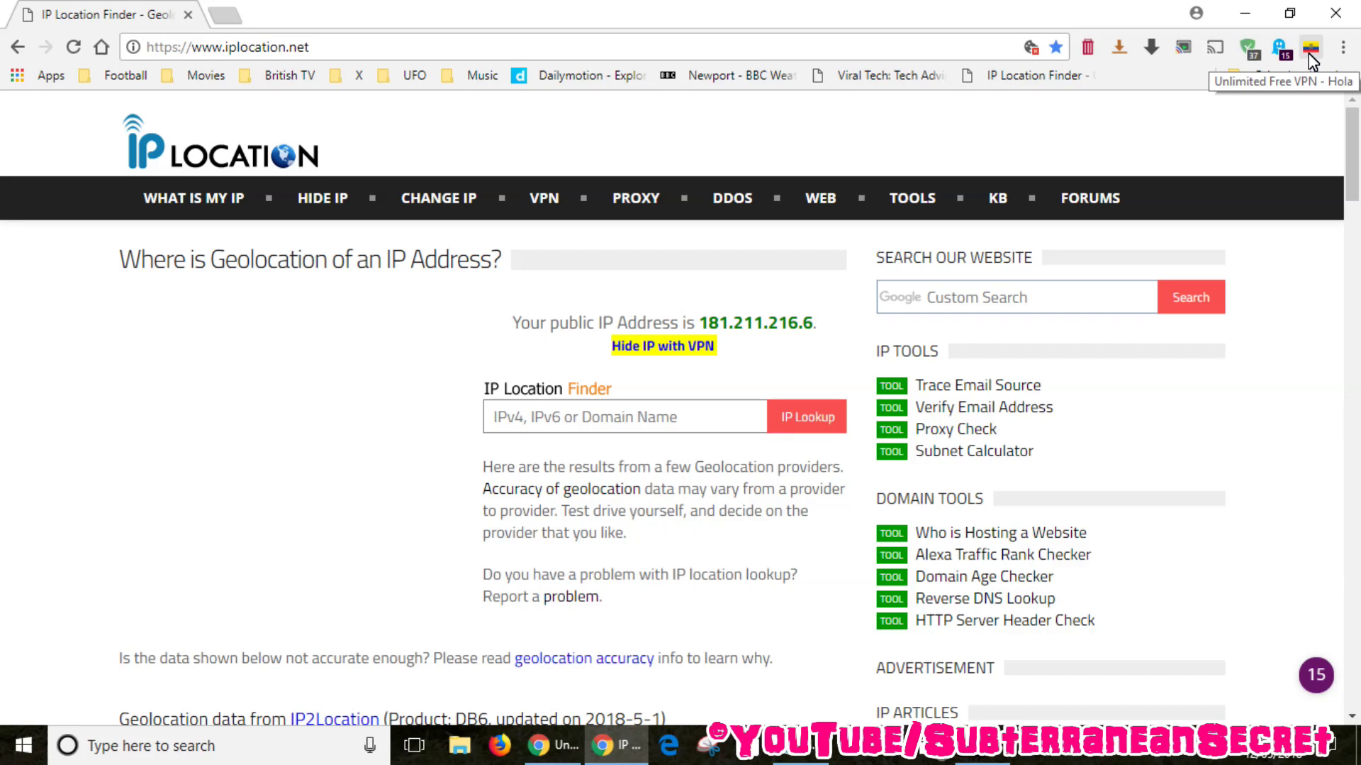
pyautogui.click(1309, 55)
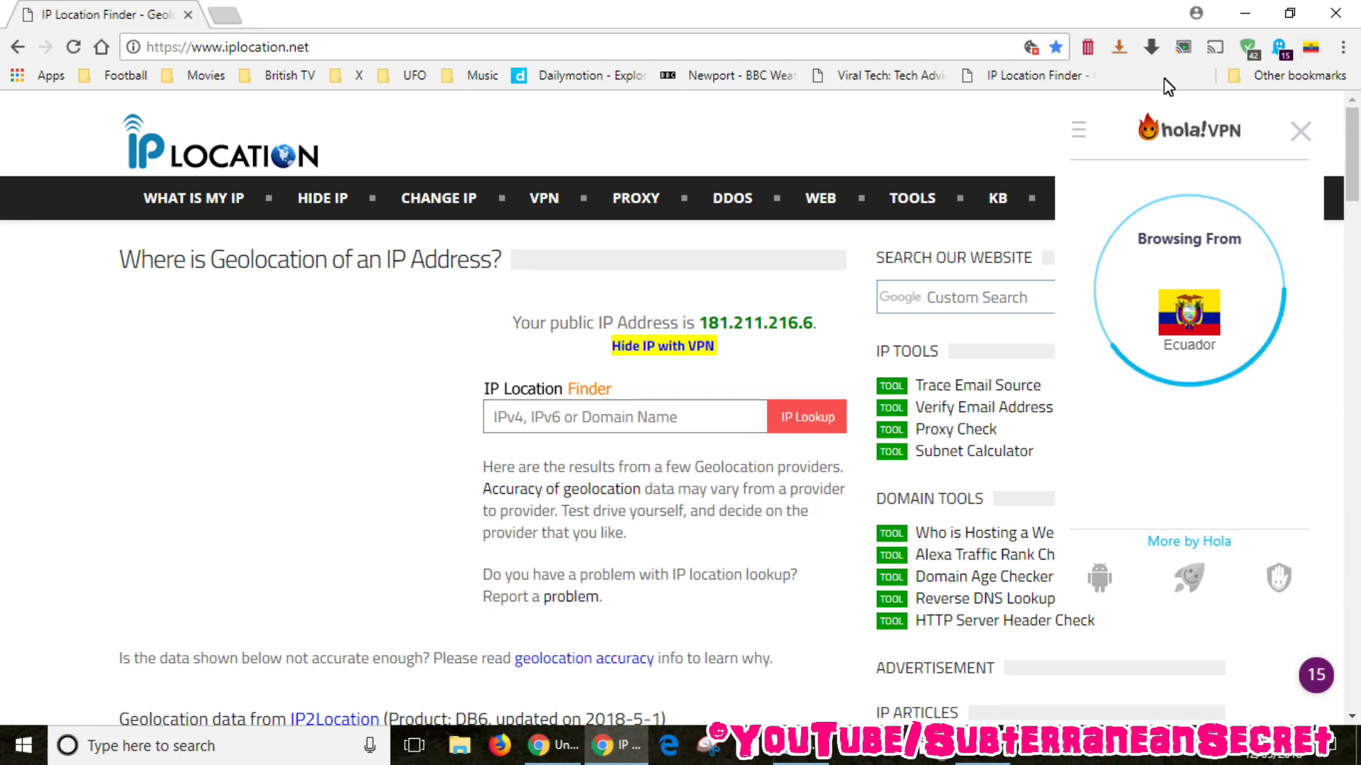
pyautogui.click(1300, 132)
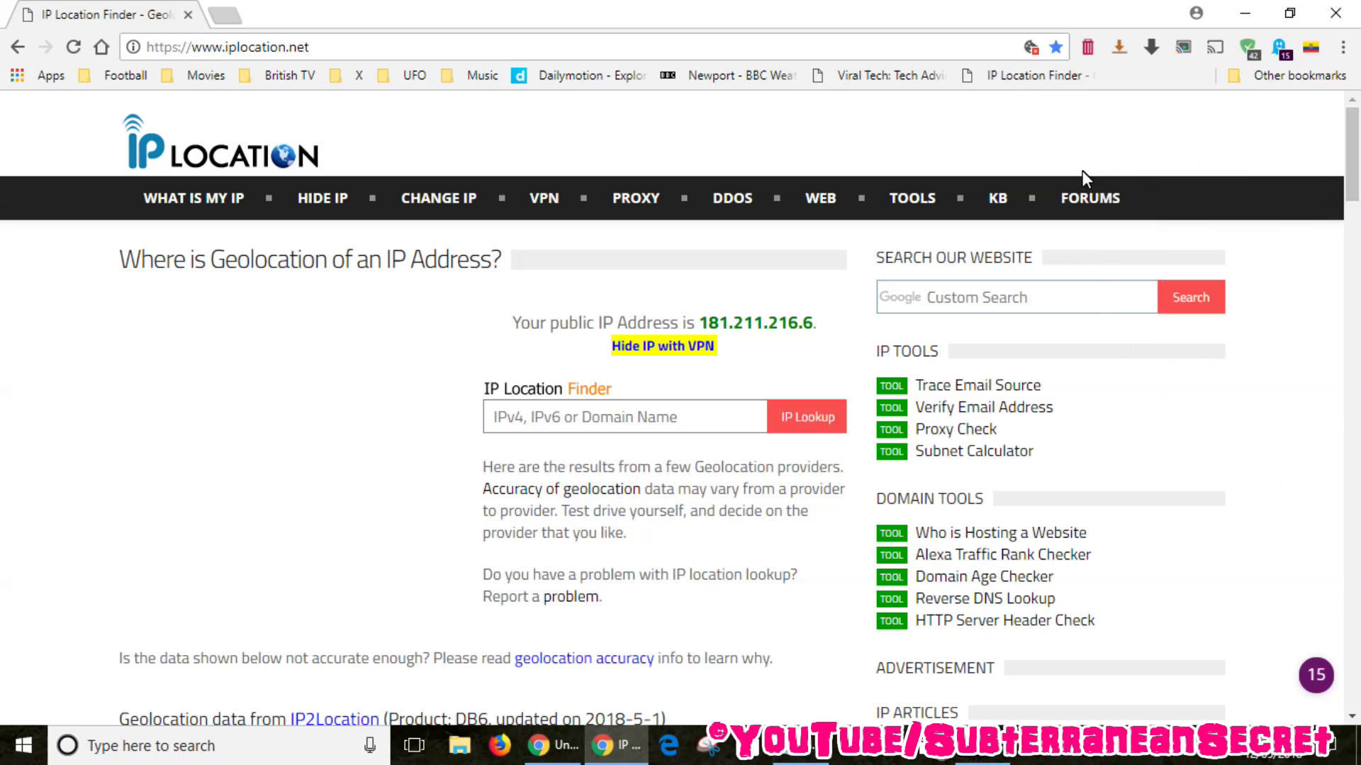